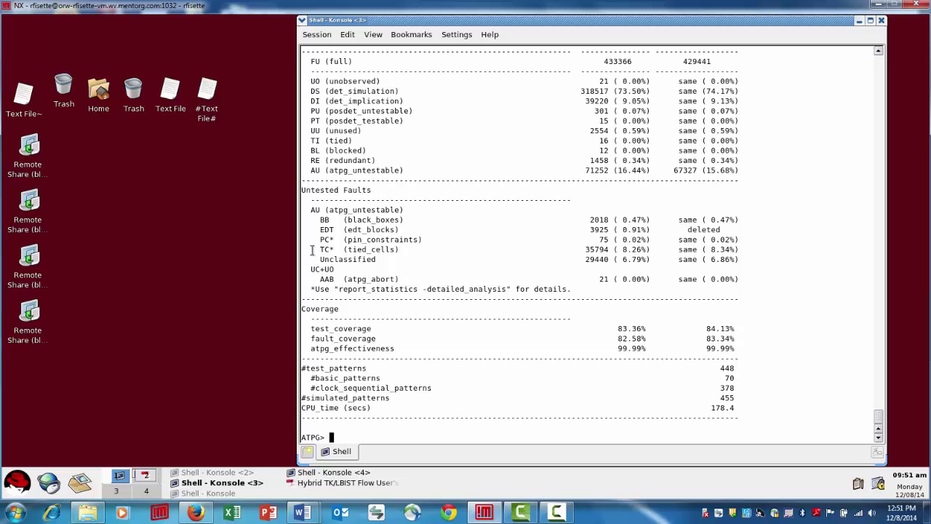
Report the detailed fault statistics and write the AU tied-cell (TC) faults of gate 103817 to a file named au_tc.
type("rep_stat -det")
key("Return")
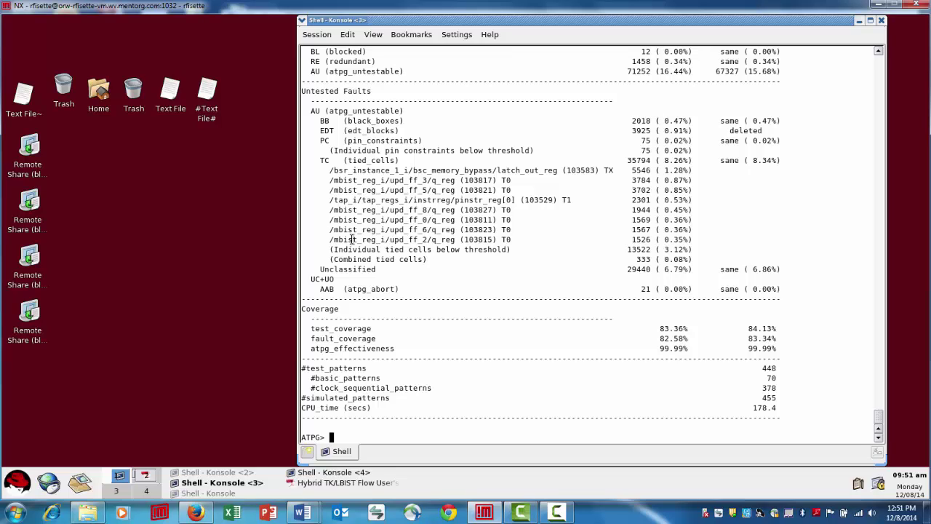
type("write_fauls")
key("BackSpace")
key("BackSpace")
type("write_faul au_tc -class au tc")
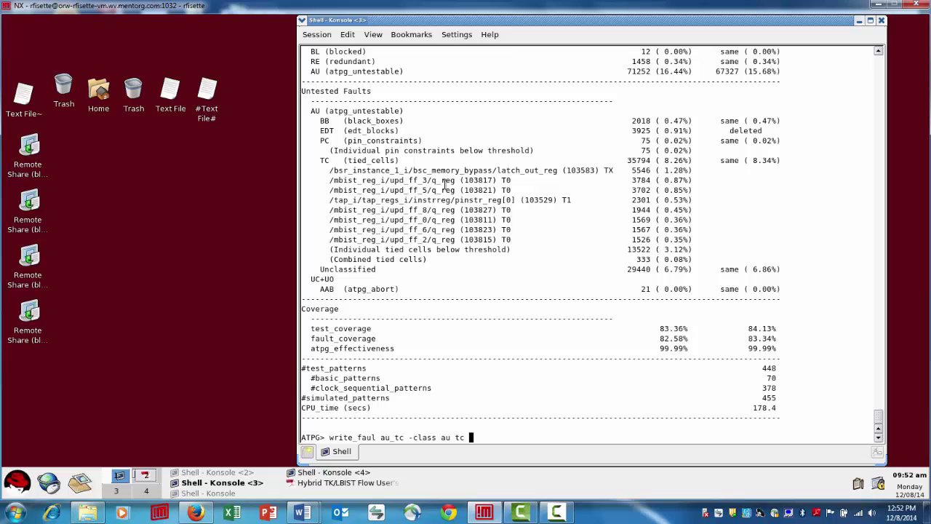
double_click(487, 180)
middle_click(481, 181)
key("Return")
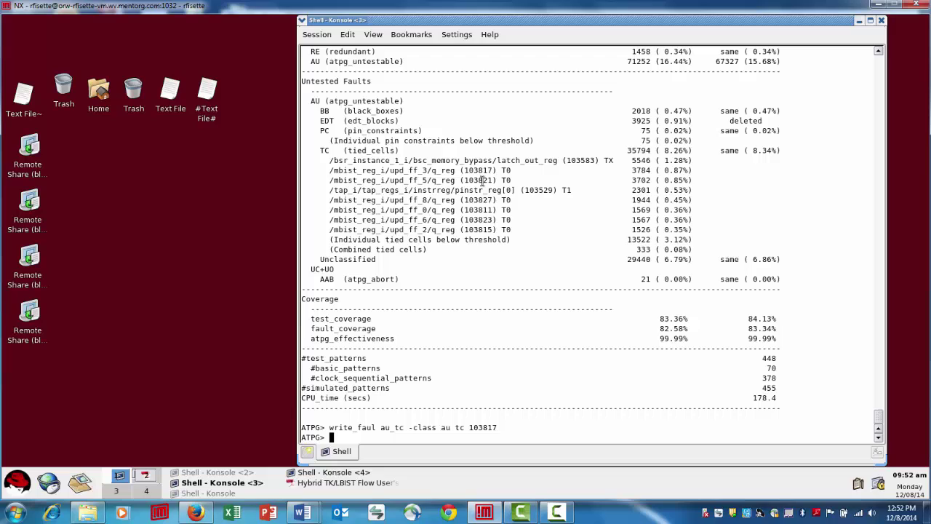
Inspect the au_tc fault list in vi, quit the editor, and highlight the Unclassified row in the statistics report.
type("!vi au_tc")
key("Return")
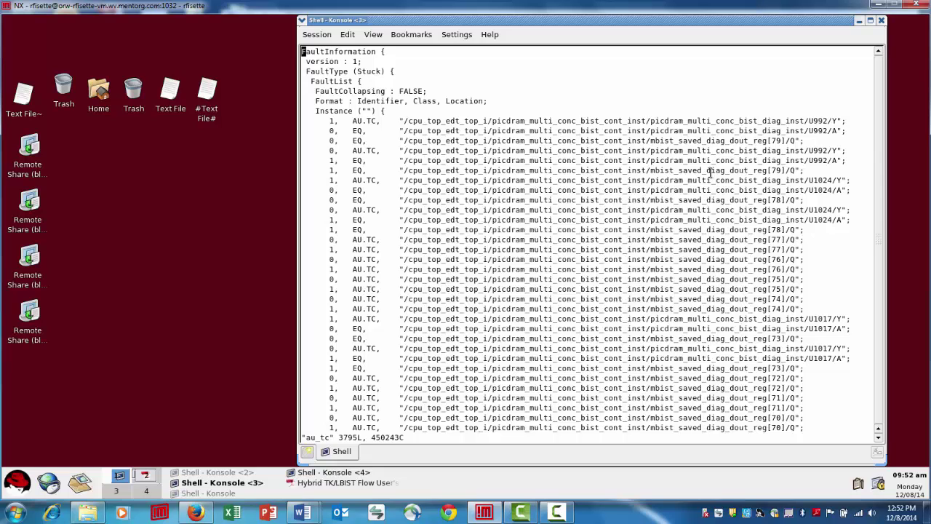
type(":q")
key("Return")
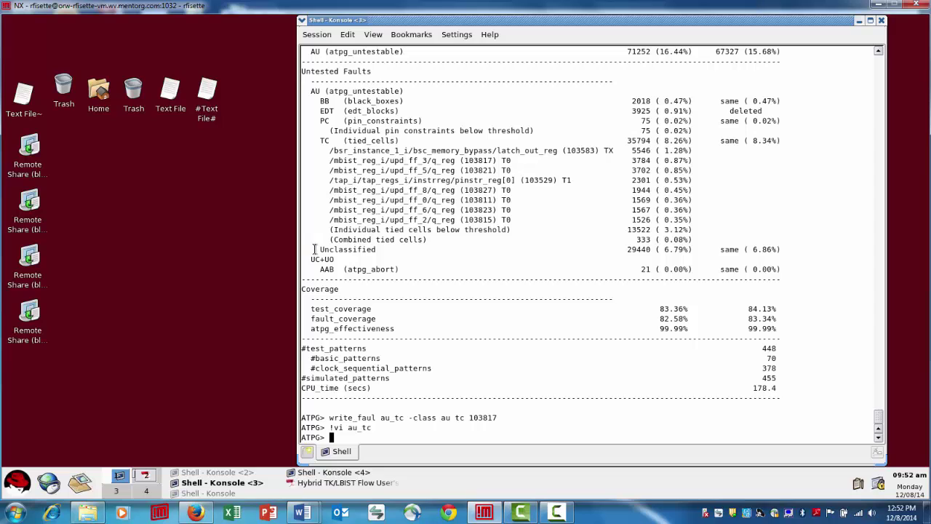
left_click_drag(314, 249, 788, 251)
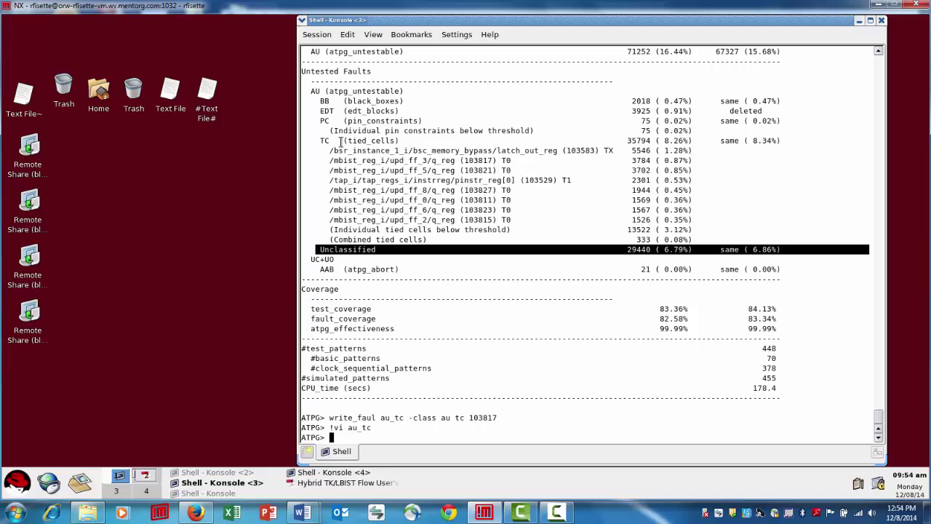
Report the statistics with a clock domain summary and a separate report for the ramclk domain.
type("rep_stat -clock summary")
key("Return")
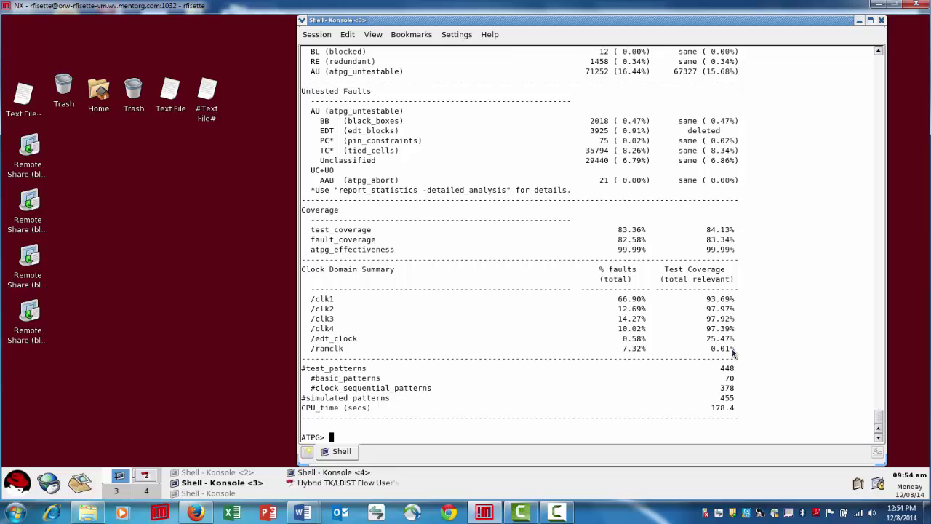
type("rep_stat -clock ramclk")
key("Return")
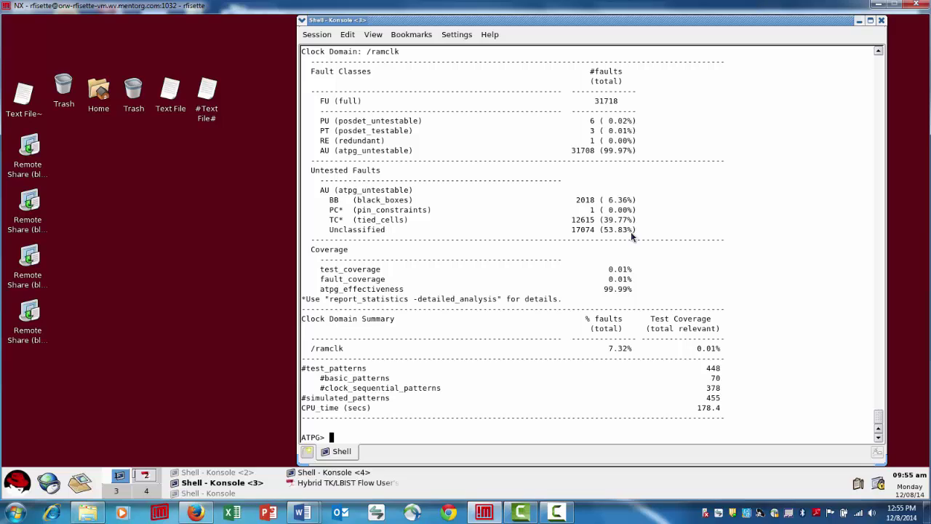
Write the unclassified AU faults of the ramclk clock domain to a file named au_unc_ramclk.
type("write_faul au_unc_ramclk")
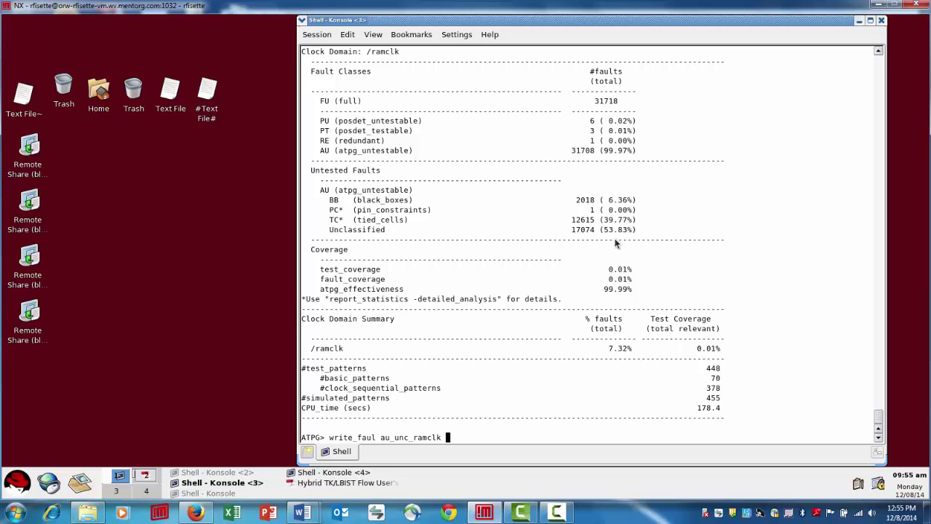
type("-clock_domain ramclk -cl au unc")
key("Return")
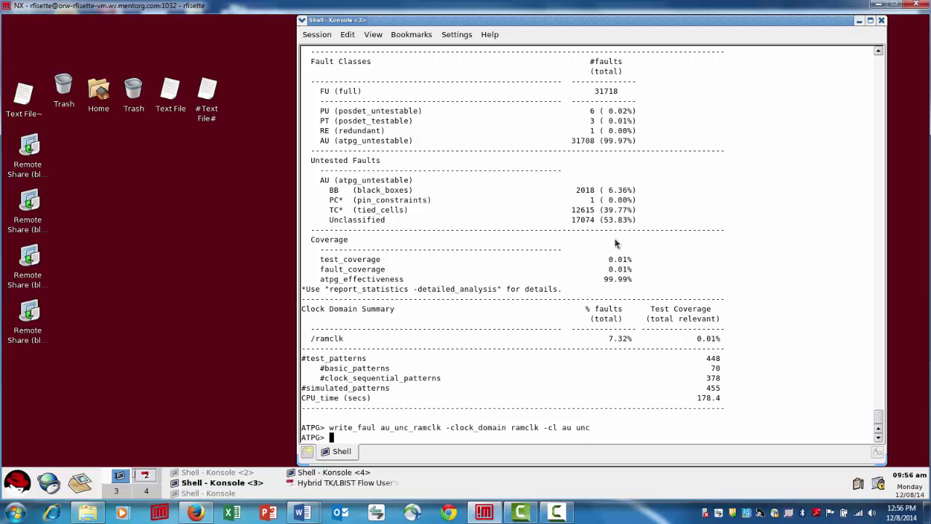
View au_unc_ramclk in vi, copy the instance path of addr_reg_reg[0] without its pin name, and quit the editor.
type("!vi au_unc_ramclk")
key("Return")
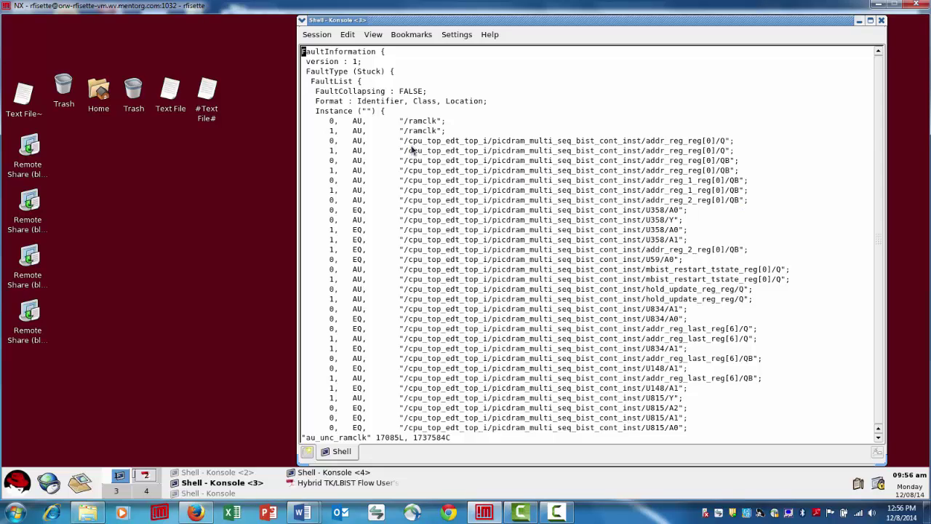
left_click_drag(409, 142, 717, 146)
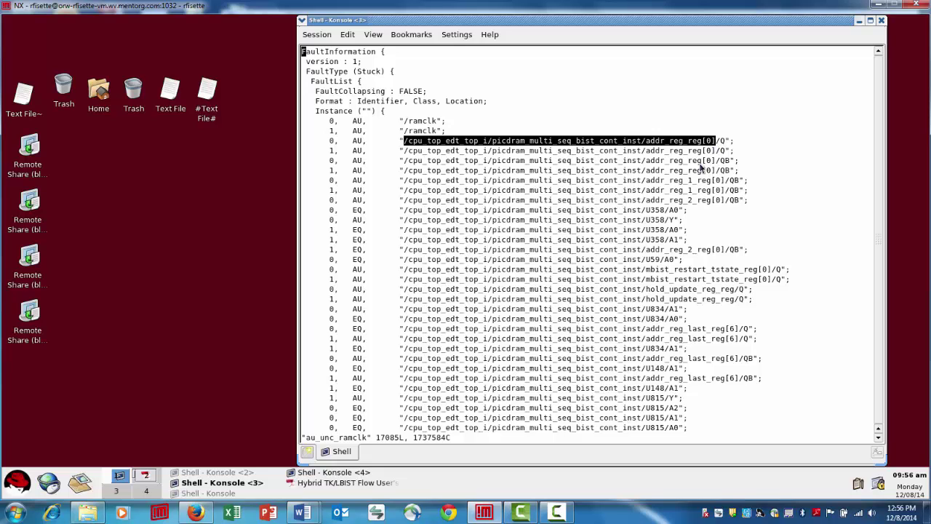
type(":q")
key("Return")
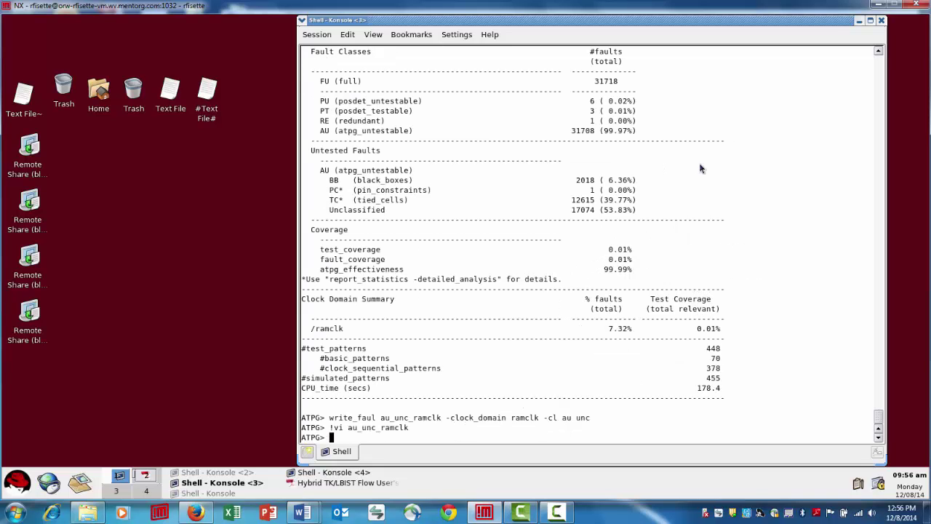
Report the gate /cpu_top_edt_top_i/picdram_multi_seq_bist_cont_inst/addr_reg_reg[0] using the copied path.
type("report_gate")
middle_click(700, 169)
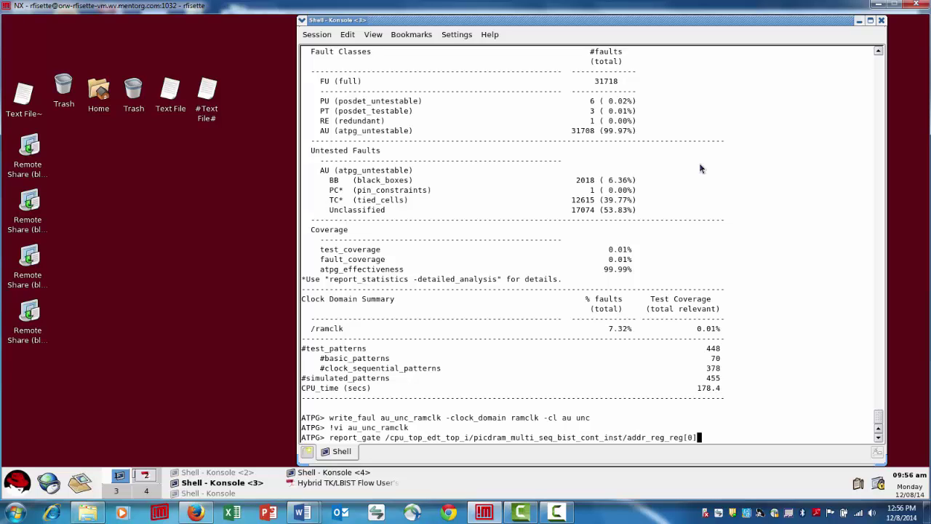
key("Return")
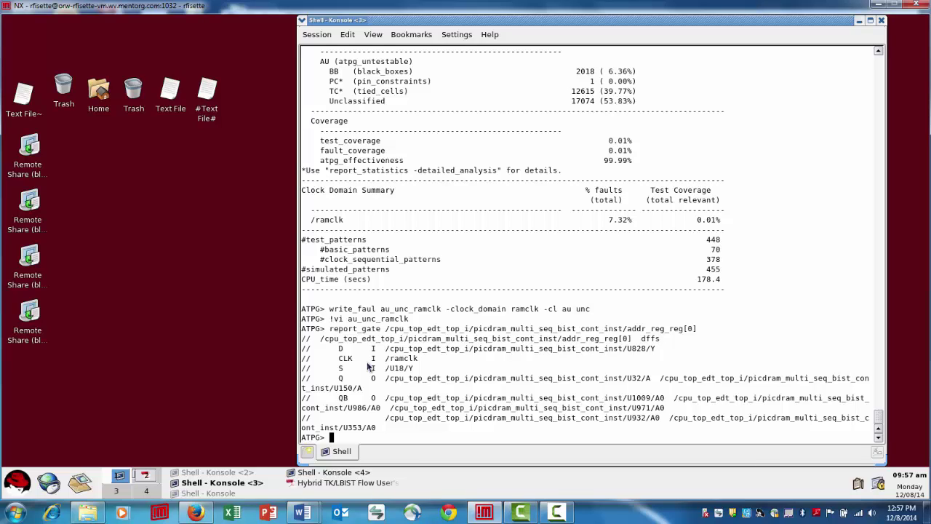
Report the overall fault statistics again and run report_seq_fault_depth to analyze the faults' sequential depth.
type("rep stat")
key("Return")
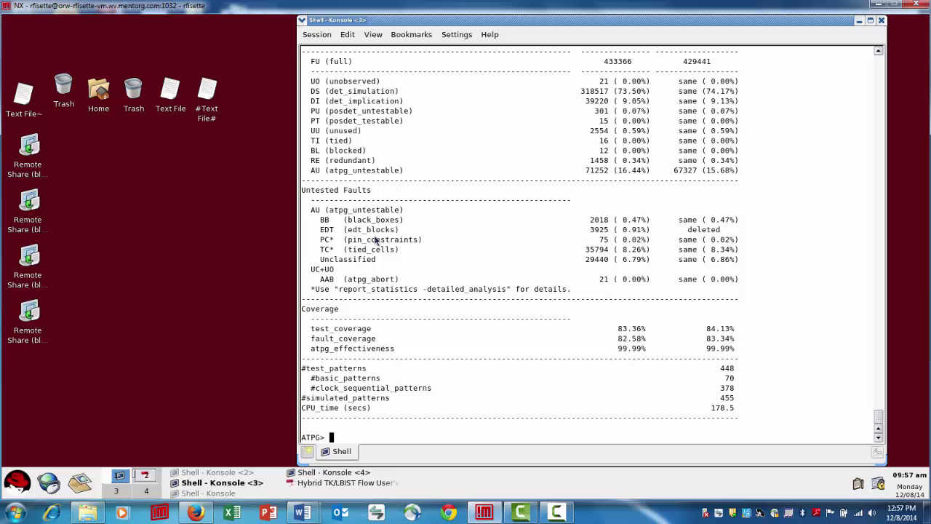
type("report_seq_fault")
key("BackSpace")
type("_depth")
key("Return")
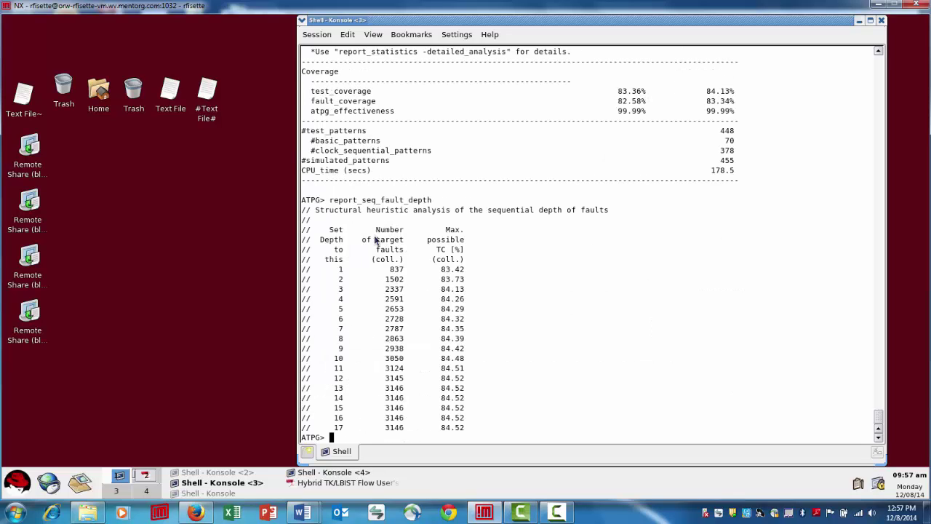